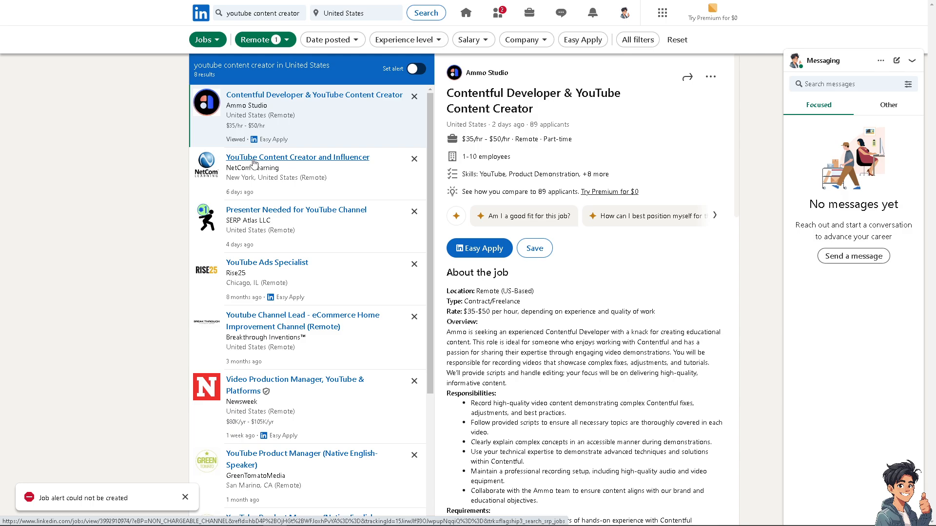
Step: Open NetCom Learning's YouTube Content Creator and Influencer posting and apply on the employer's site
{"action": "left_click", "coordinate": [253, 161]}
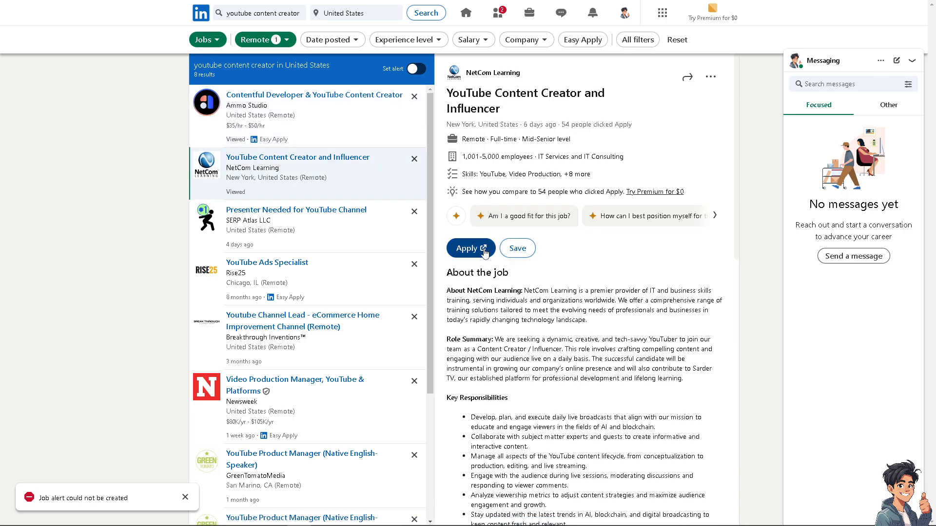
{"action": "left_click", "coordinate": [482, 253]}
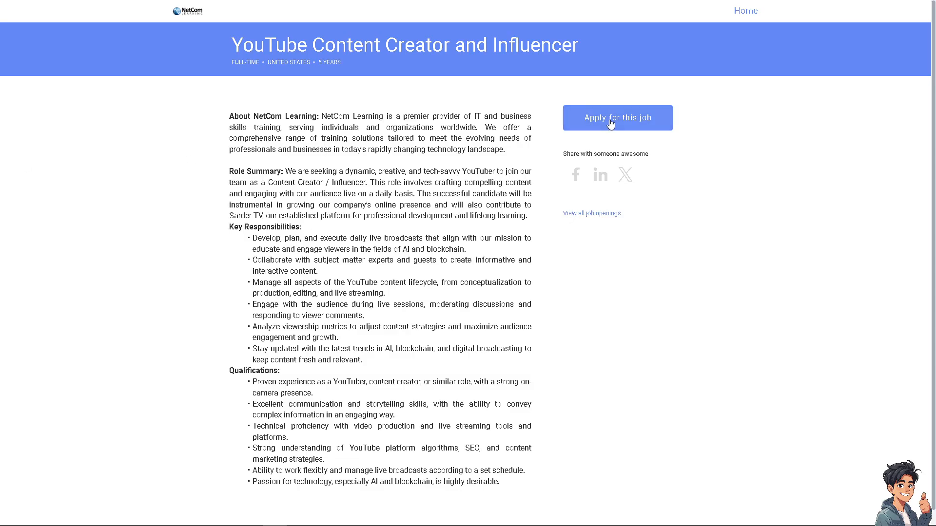
Step: Open the application form from the YouTube Content Creator and Influencer posting
{"action": "left_click", "coordinate": [605, 120]}
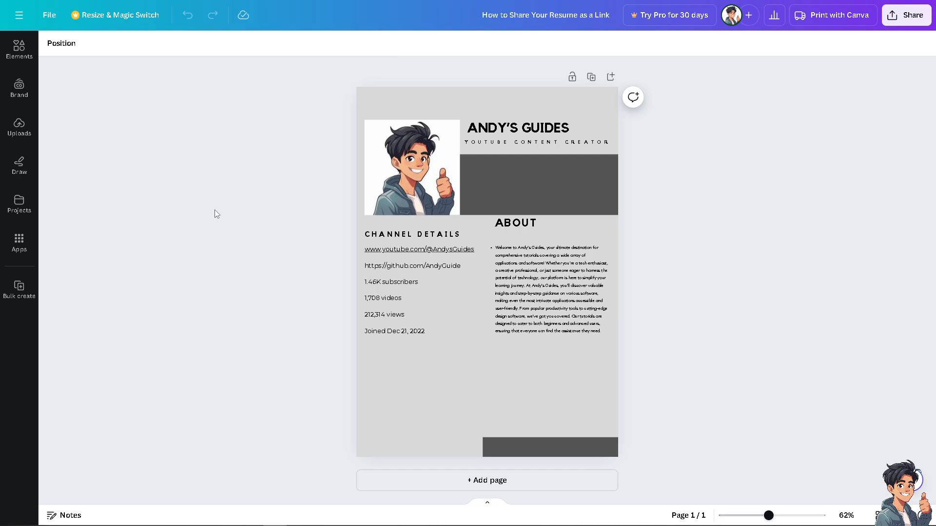
{"action": "left_click", "coordinate": [18, 48]}
{"action": "left_click", "coordinate": [130, 48]}
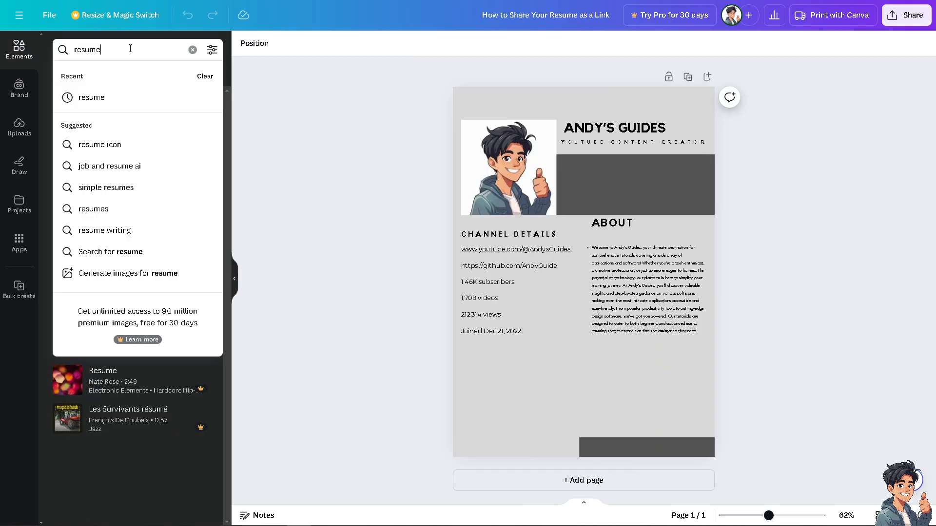
{"action": "key", "text": "Return"}
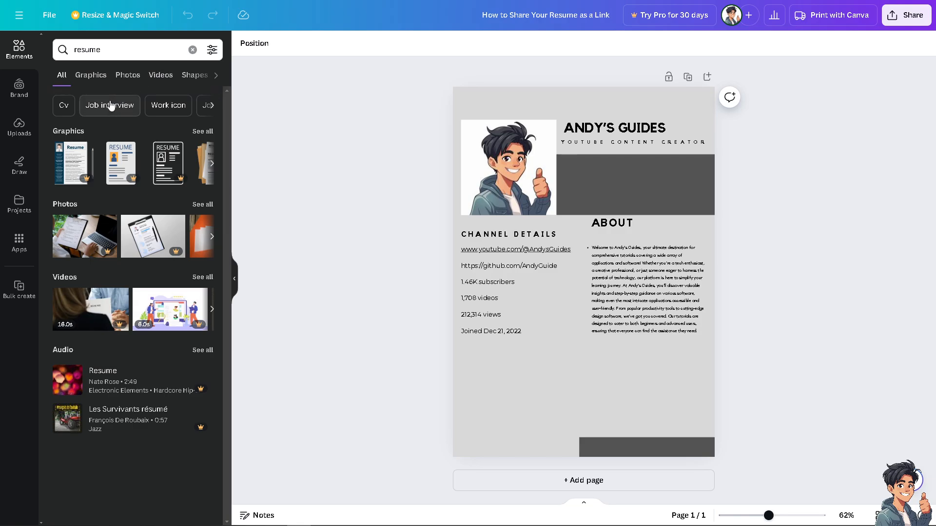
{"action": "left_click", "coordinate": [204, 133]}
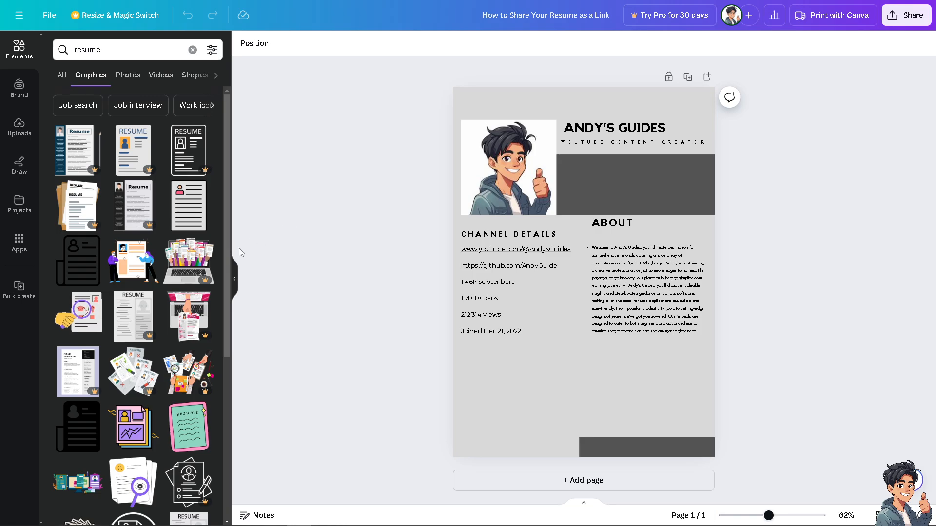
{"action": "left_click", "coordinate": [237, 280]}
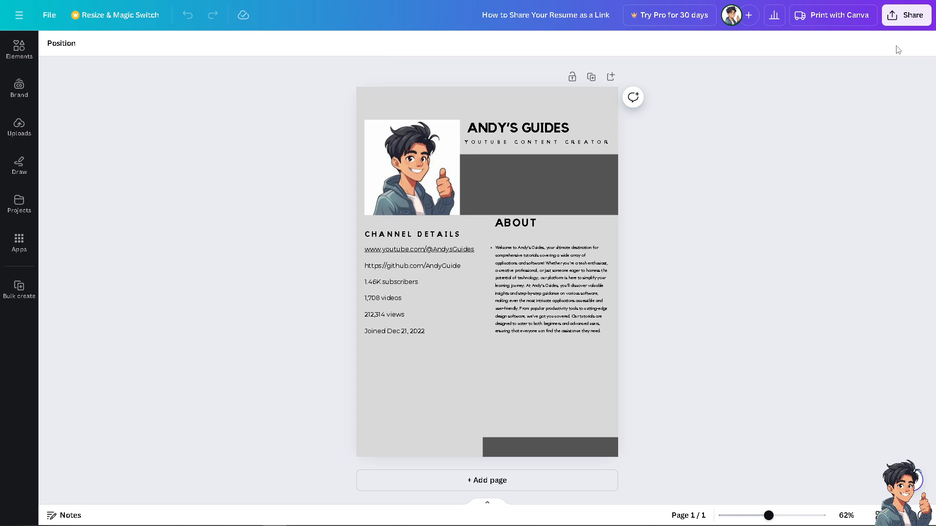
Step: Check the resume's download file types, then set its link to 'Anyone with the link' and copy it
{"action": "left_click", "coordinate": [901, 17]}
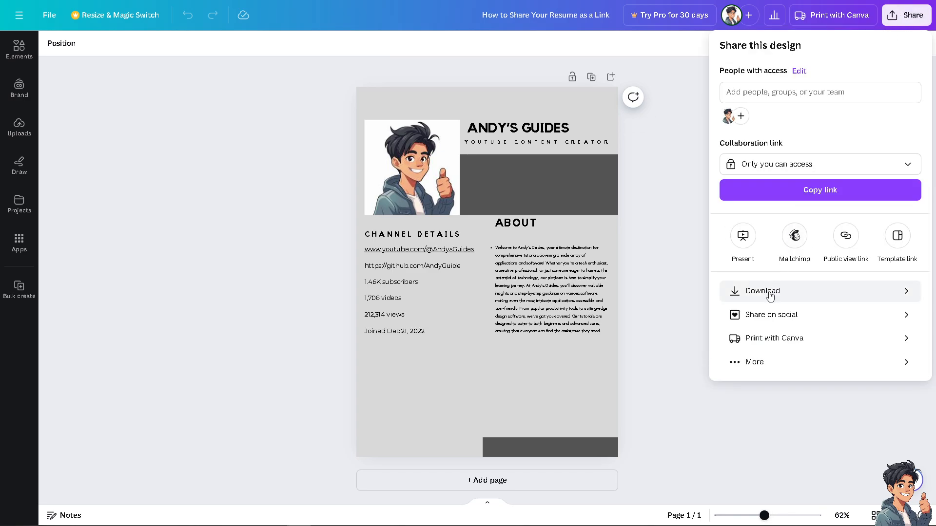
{"action": "left_click", "coordinate": [767, 289]}
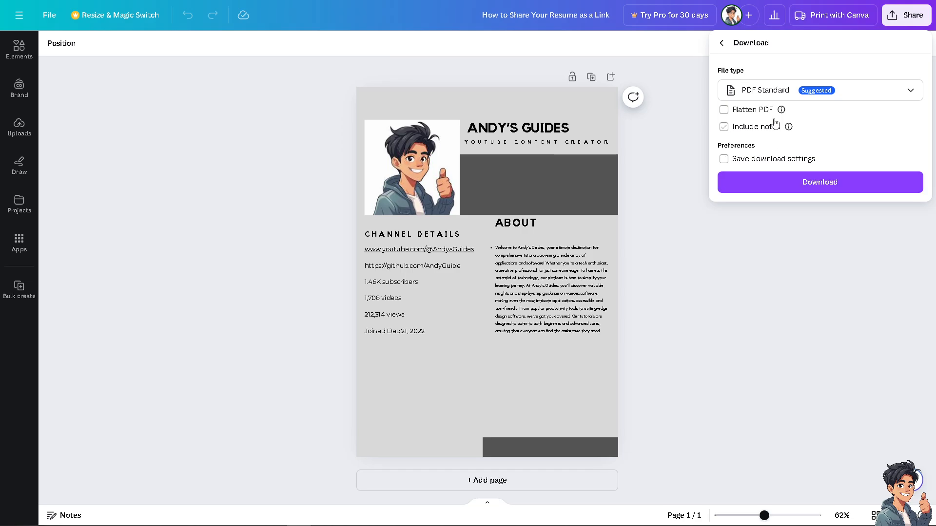
{"action": "left_click", "coordinate": [776, 92]}
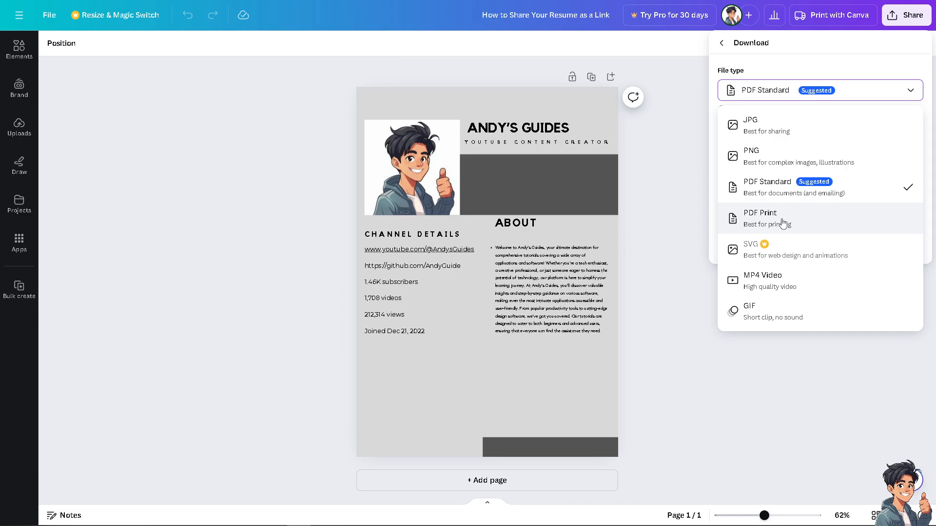
{"action": "left_click", "coordinate": [724, 45]}
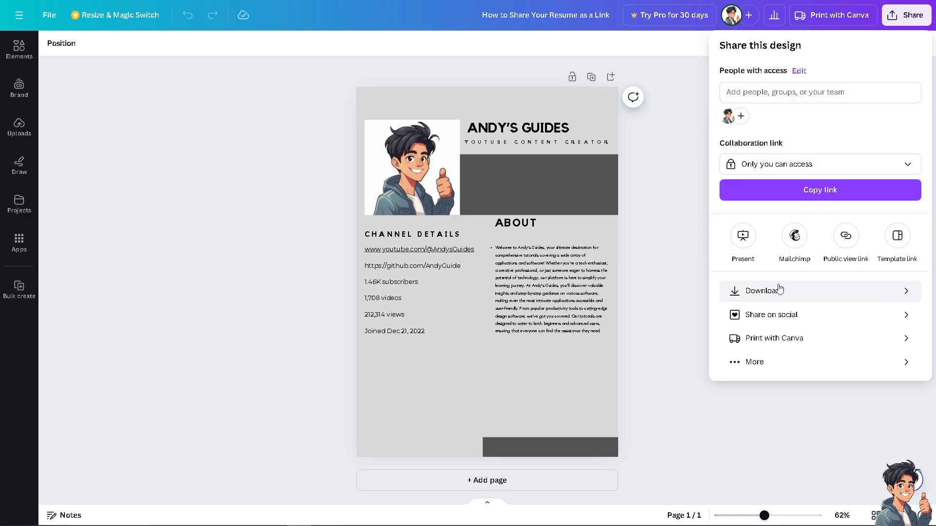
{"action": "left_click", "coordinate": [907, 167]}
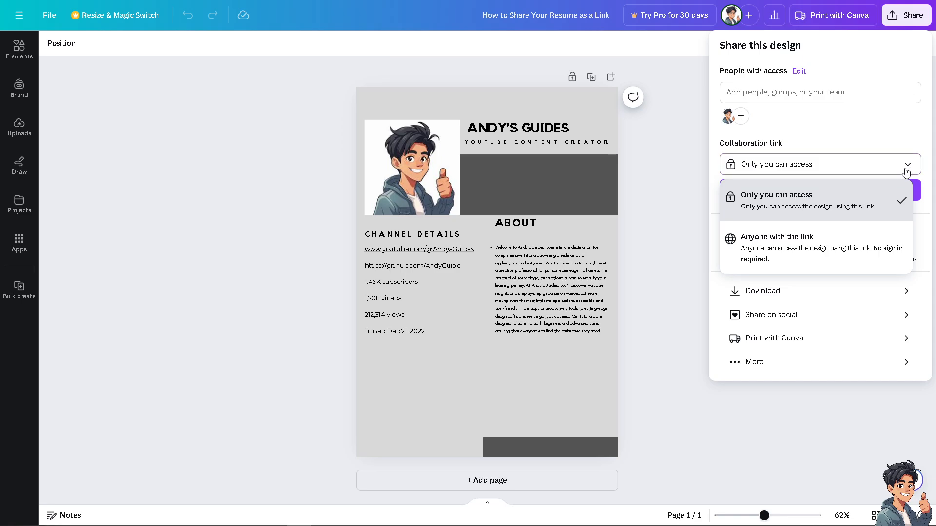
{"action": "left_click", "coordinate": [811, 243]}
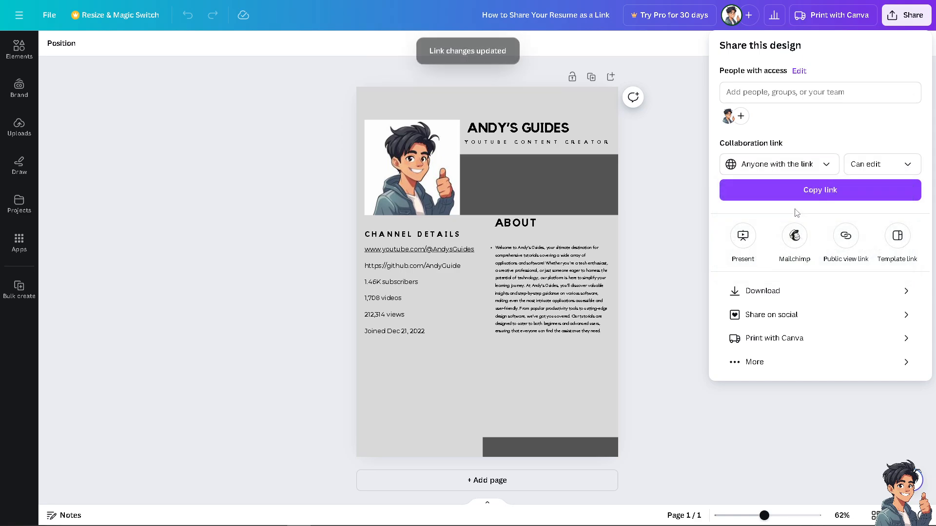
{"action": "left_click", "coordinate": [796, 195]}
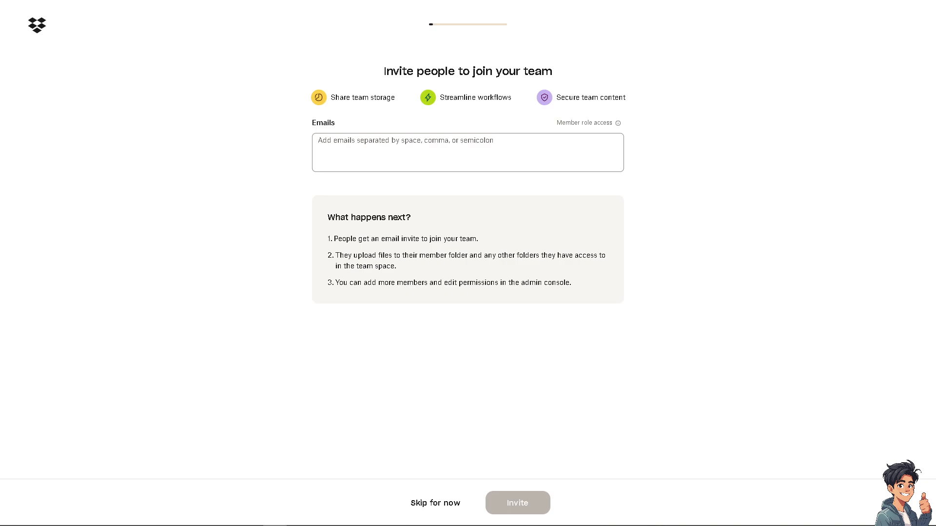
Step: Skip the Dropbox invite-people-to-team step and confirm skipping it
{"action": "left_click", "coordinate": [435, 503]}
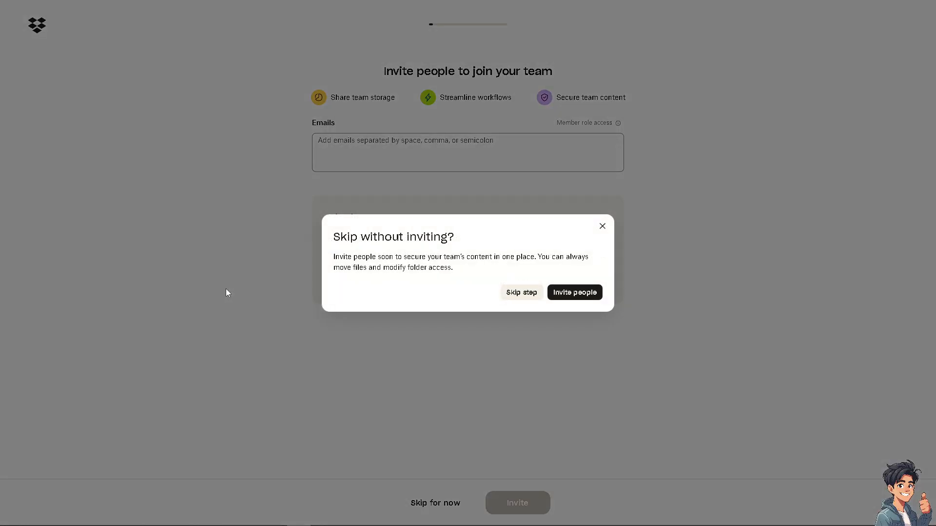
{"action": "left_click", "coordinate": [524, 293]}
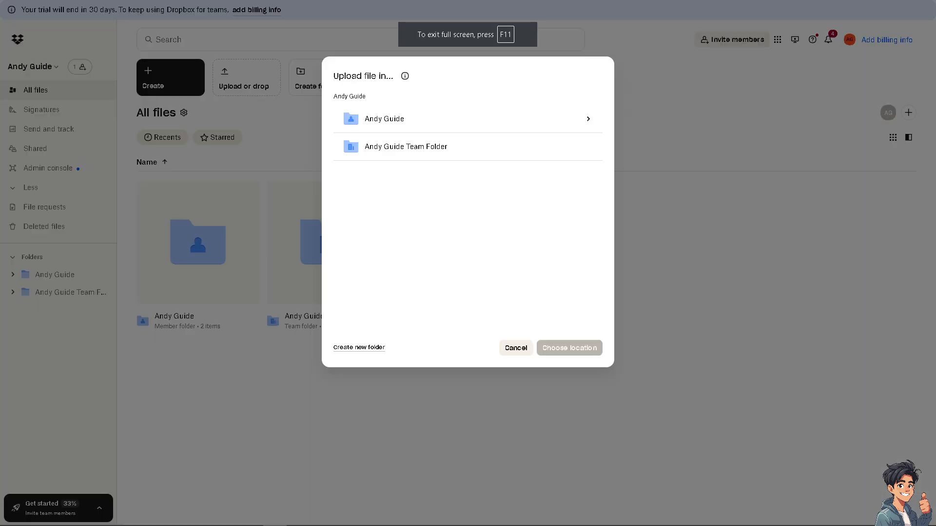
Step: Upload the resume PDF to the member folder and copy its view-only link
{"action": "left_click", "coordinate": [390, 125]}
{"action": "left_click", "coordinate": [571, 347]}
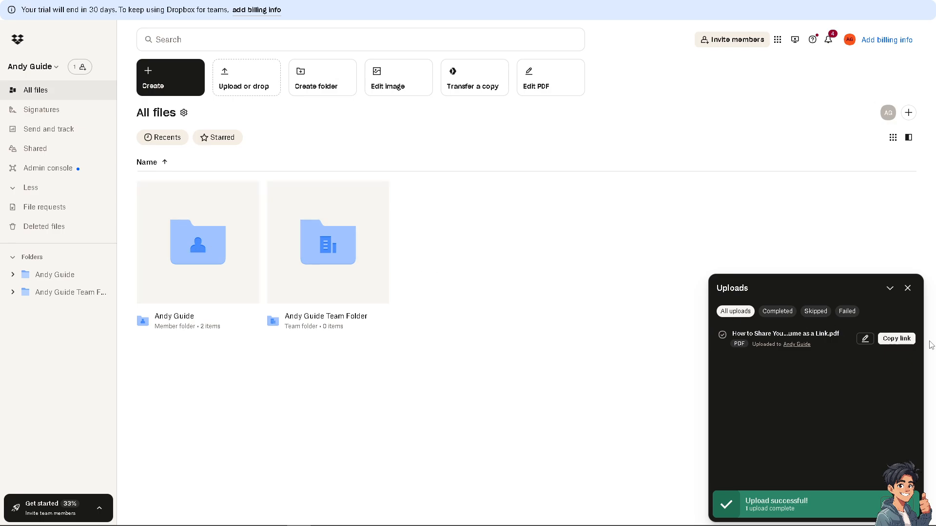
{"action": "left_click", "coordinate": [897, 339]}
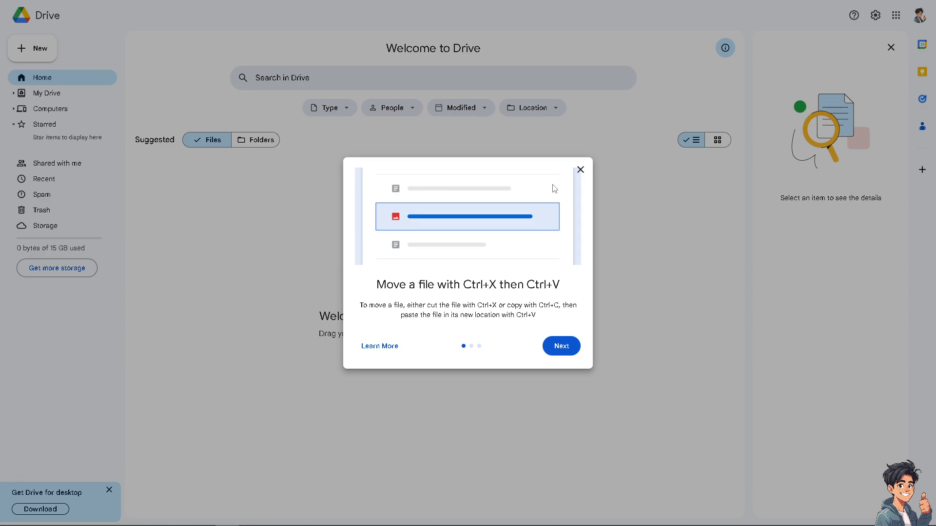
Step: Dismiss the Drive tips dialog and start a new folder from the New menu
{"action": "left_click", "coordinate": [580, 169]}
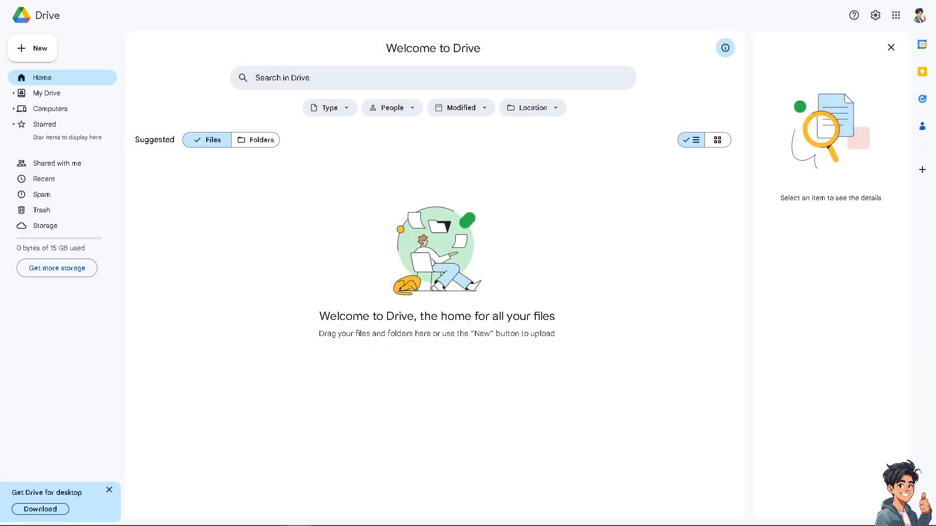
{"action": "left_click", "coordinate": [42, 54]}
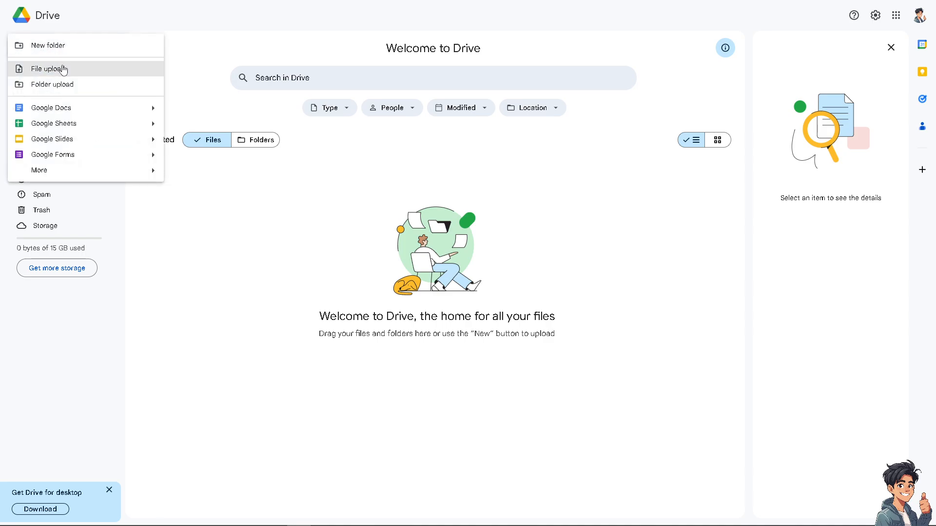
{"action": "left_click", "coordinate": [63, 70]}
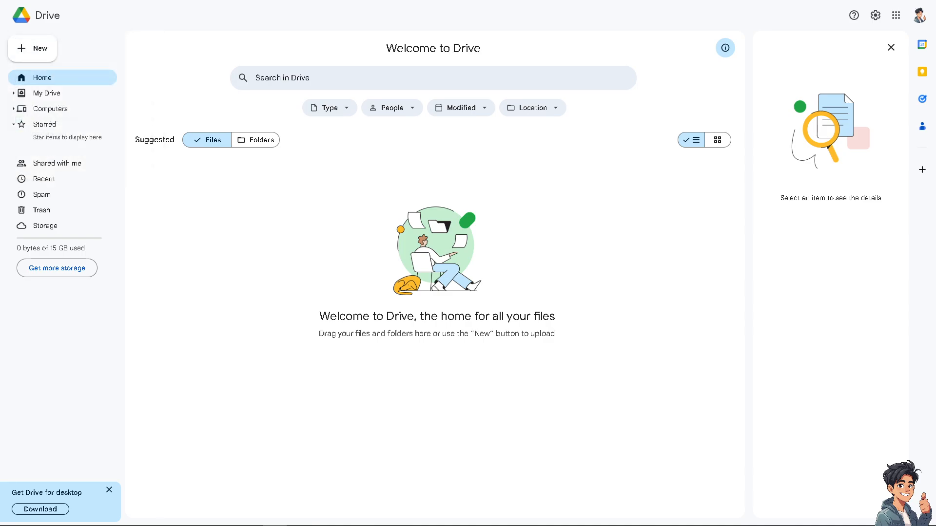
{"action": "left_click", "coordinate": [41, 53]}
{"action": "left_click", "coordinate": [45, 50]}
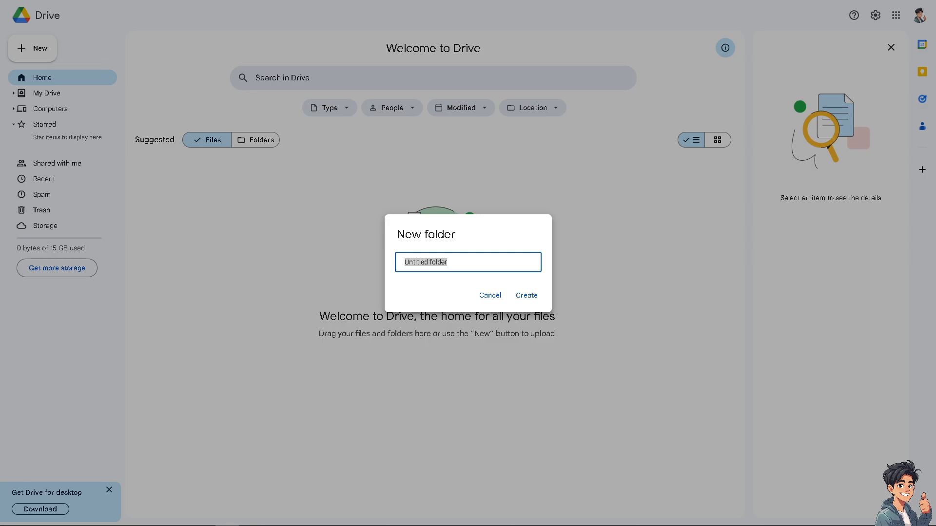
Step: Name the folder 'How to Share a PDF as a Link', create it and open it
{"action": "triple_click", "coordinate": [475, 261]}
{"action": "key", "text": "ctrl+v"}
{"action": "left_click", "coordinate": [518, 294]}
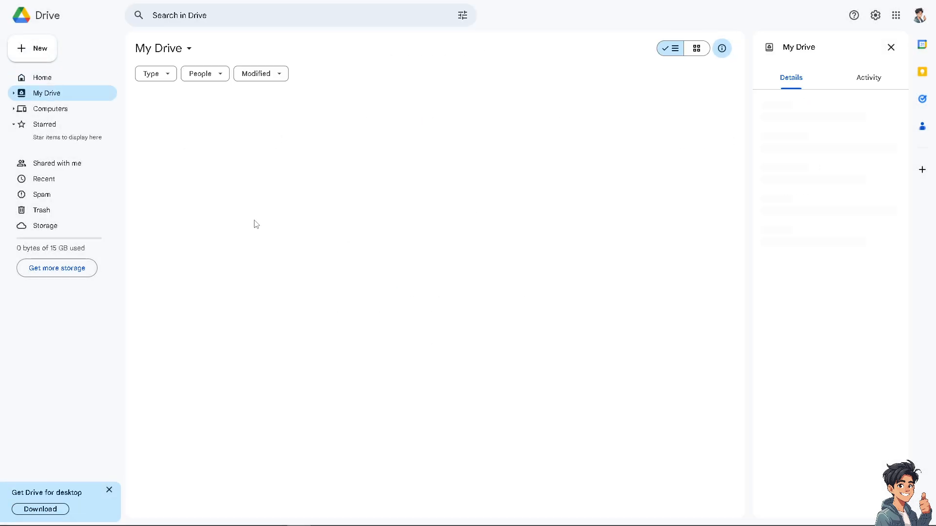
{"action": "left_click", "coordinate": [192, 128]}
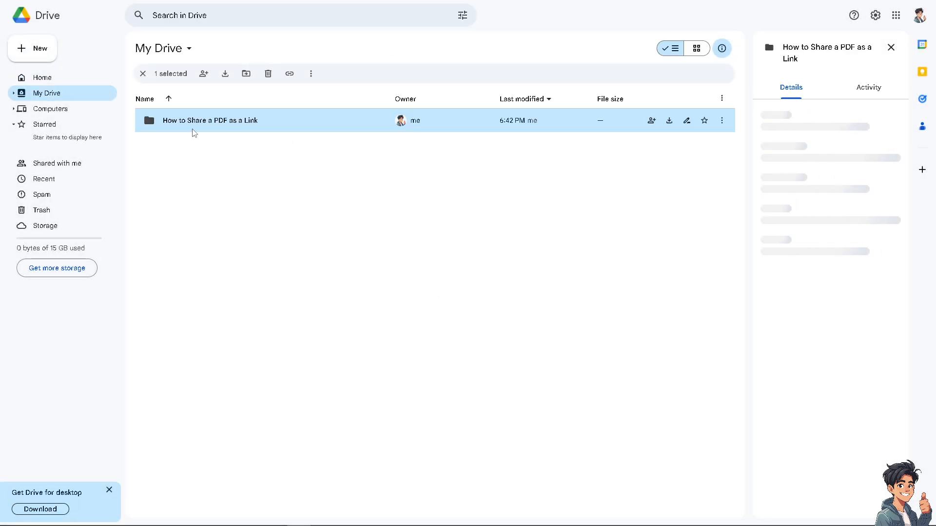
{"action": "double_click", "coordinate": [224, 124]}
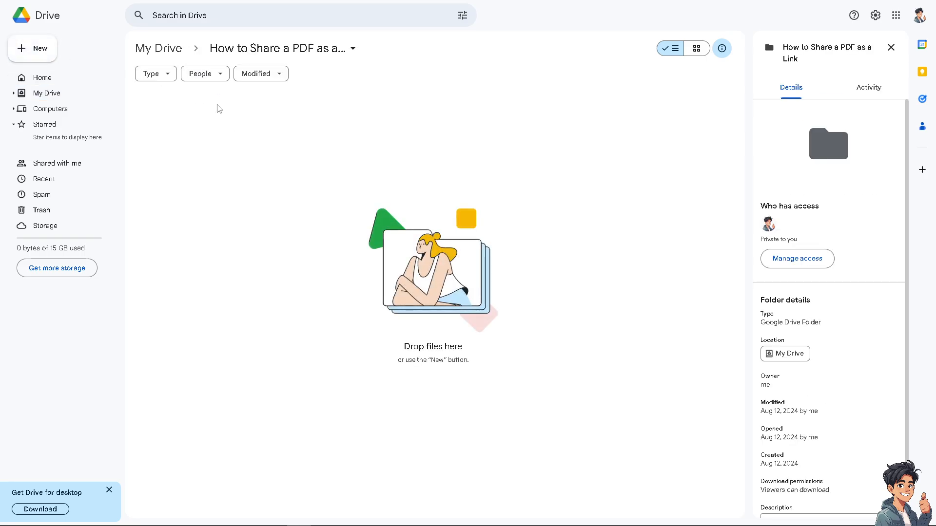
{"action": "left_click", "coordinate": [33, 51]}
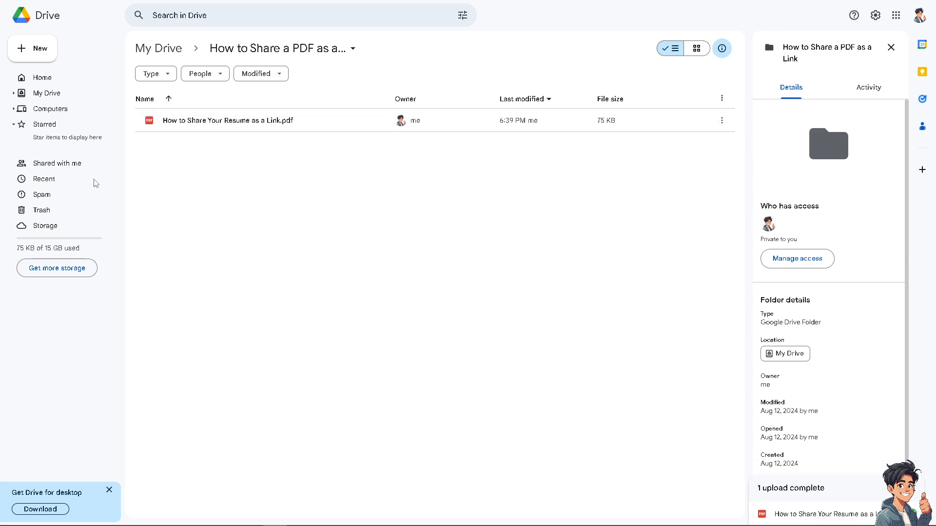
Step: Set the resume PDF's general access to Anyone with the link as Viewer and copy the link
{"action": "right_click", "coordinate": [272, 124]}
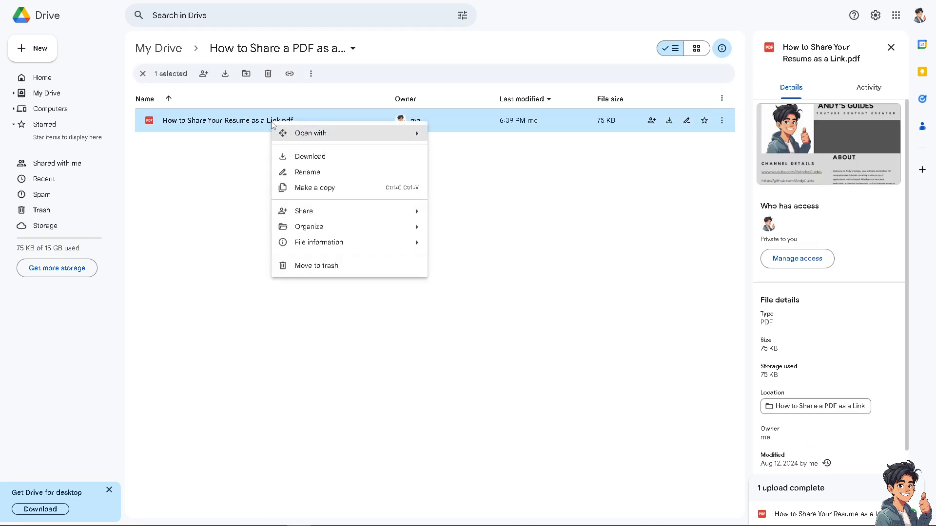
{"action": "mouse_move", "coordinate": [395, 211]}
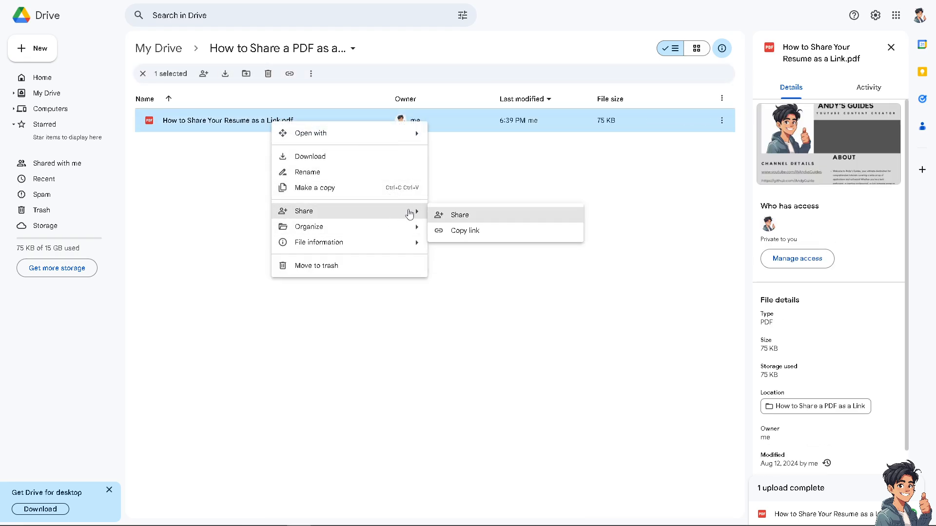
{"action": "left_click", "coordinate": [460, 215]}
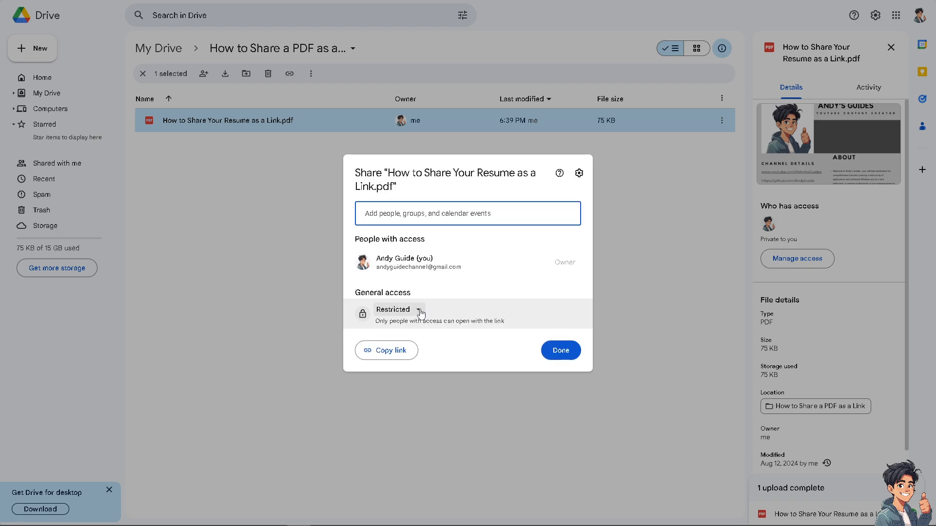
{"action": "left_click", "coordinate": [420, 314]}
{"action": "left_click", "coordinate": [456, 355]}
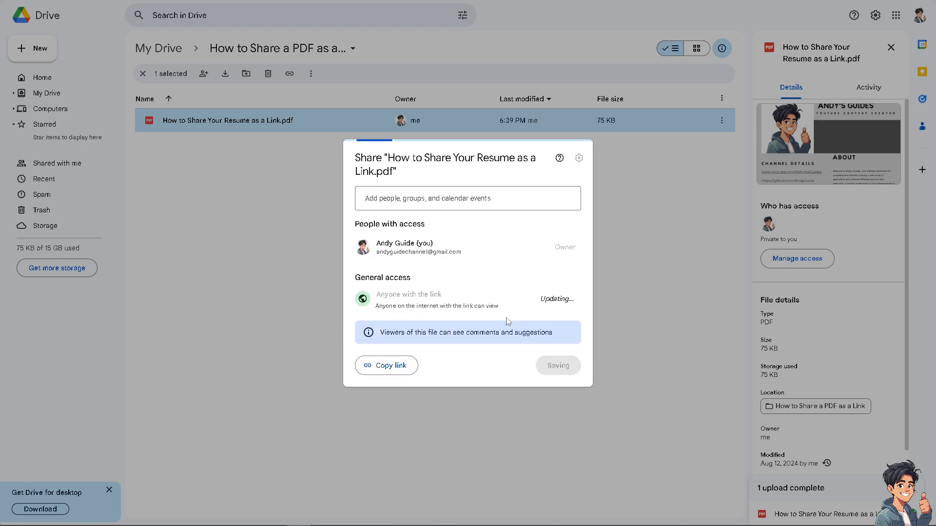
{"action": "left_click", "coordinate": [570, 299]}
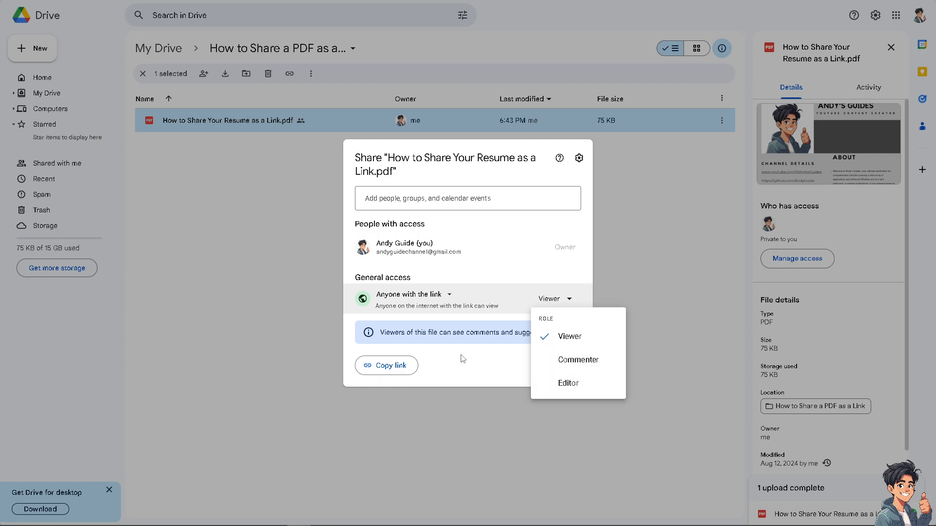
{"action": "left_click", "coordinate": [471, 369]}
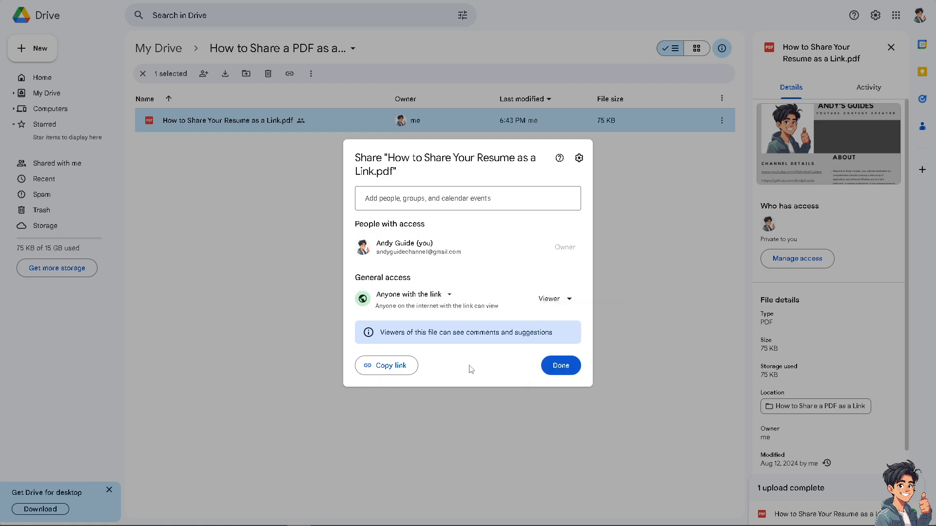
{"action": "left_click", "coordinate": [400, 371]}
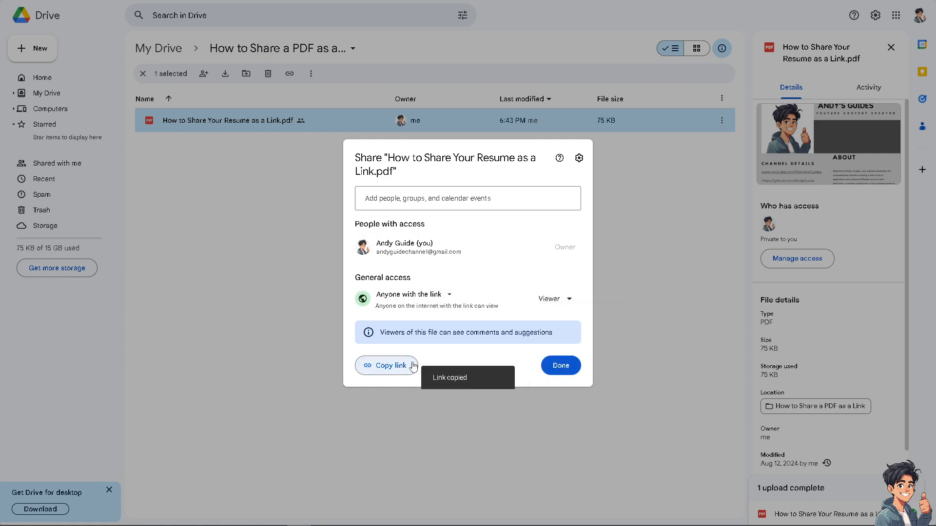
{"action": "left_click", "coordinate": [572, 367]}
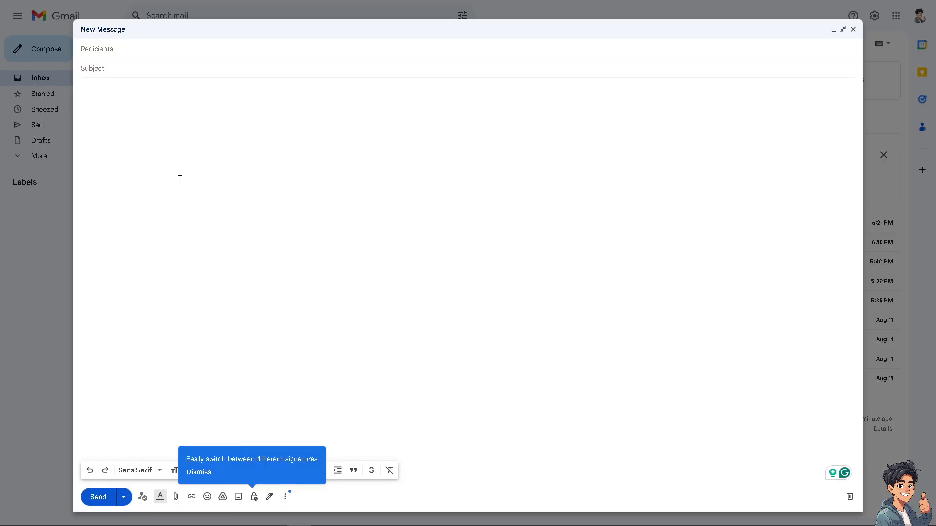
Step: Paste the Drive link into the body and 'How to Share a PDF as a Link' as subject
{"action": "key", "text": "ctrl+v"}
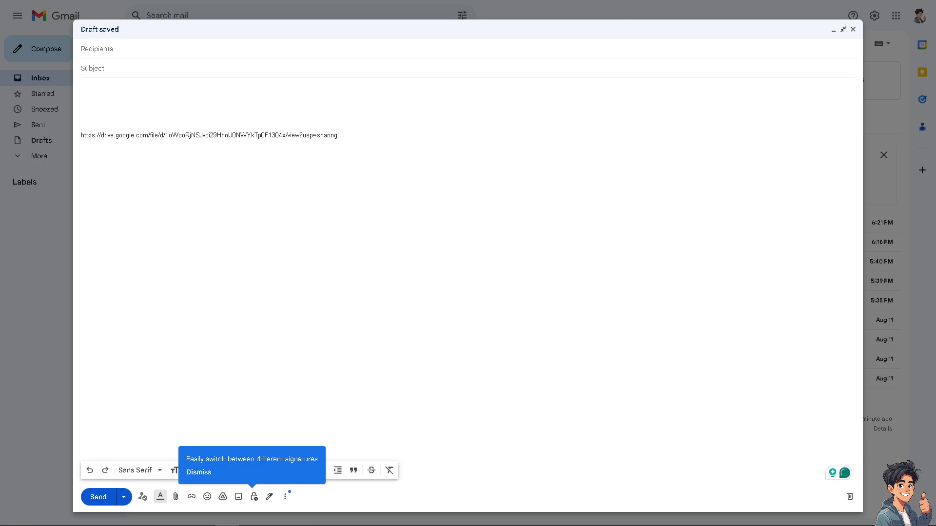
{"action": "left_click", "coordinate": [247, 69]}
{"action": "key", "text": "ctrl+v"}
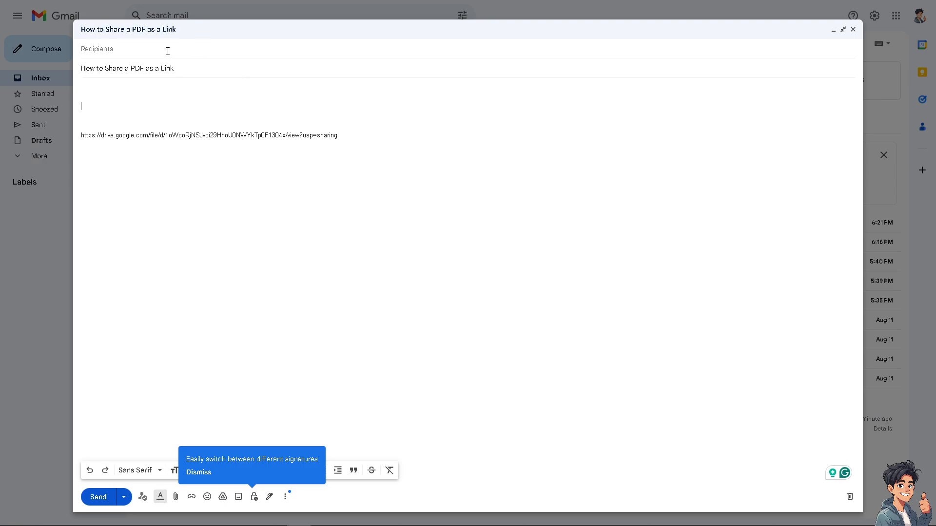
Step: Address the draft to the recipient's e-mail address, picked from the suggestion
{"action": "left_click", "coordinate": [162, 49]}
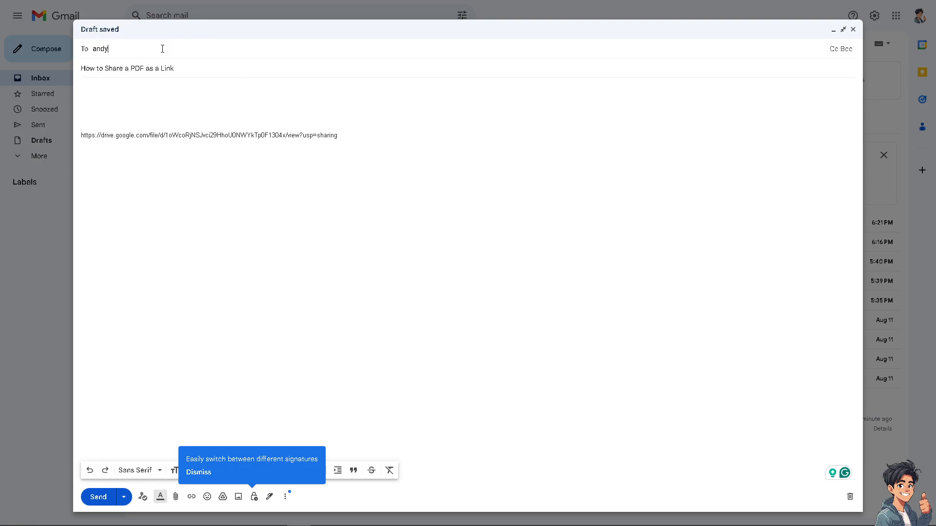
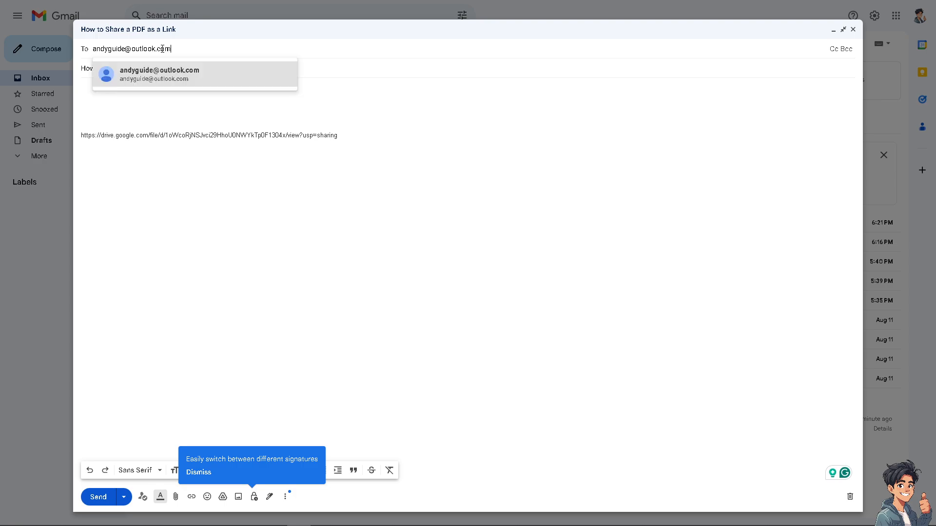
{"action": "left_click", "coordinate": [162, 74]}
{"action": "left_click", "coordinate": [142, 117]}
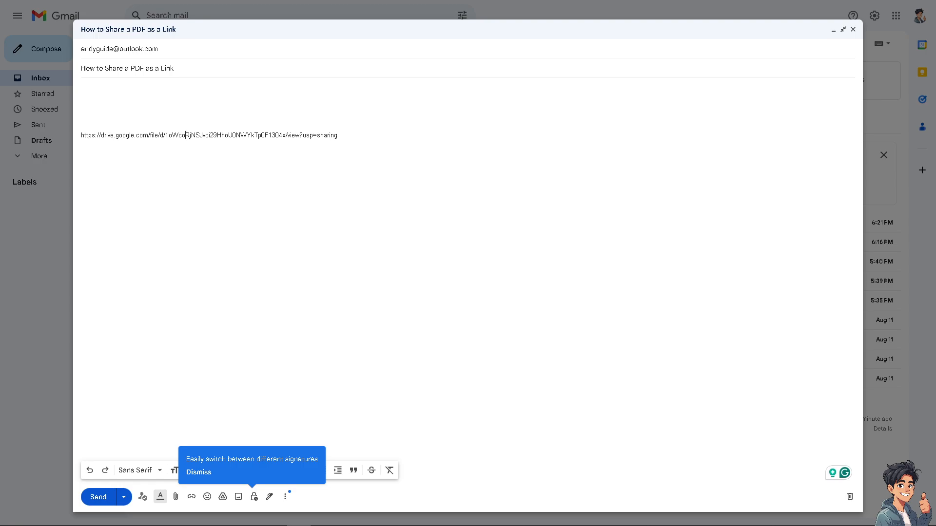
Step: Paste the two-paragraph cover letter at the top and replace 'my' with 'onlink link'
{"action": "left_click", "coordinate": [136, 95]}
{"action": "key", "text": "ctrl+v"}
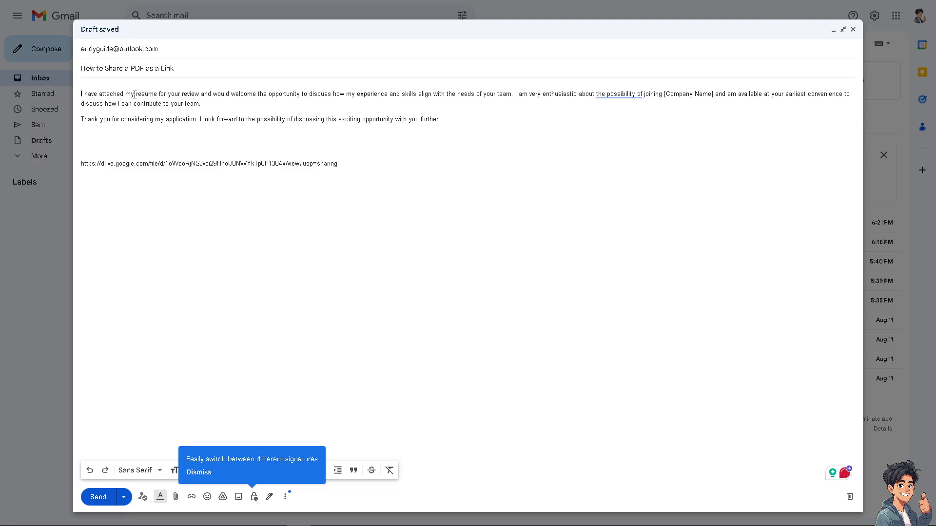
{"action": "left_click_drag", "start_coordinate": [134, 95], "coordinate": [125, 94]}
{"action": "type", "text": "onlink"}
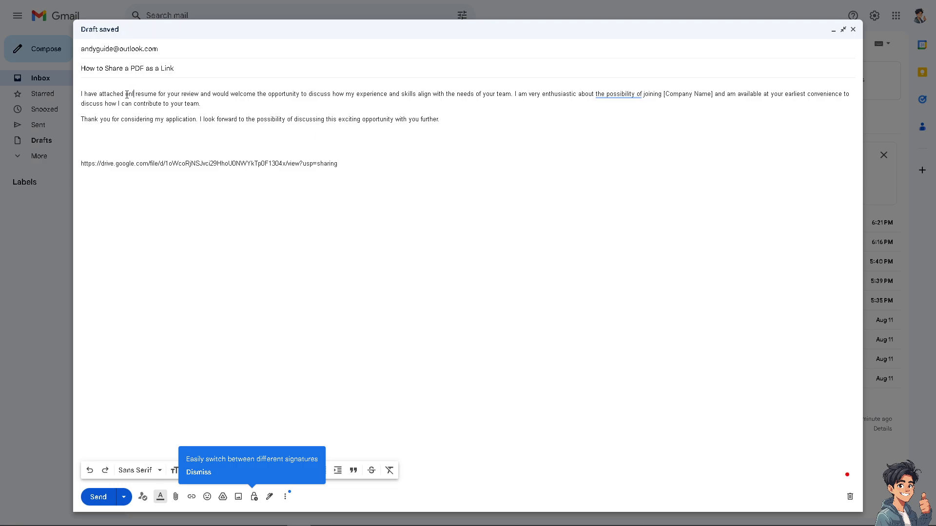
{"action": "type", "text": " link"}
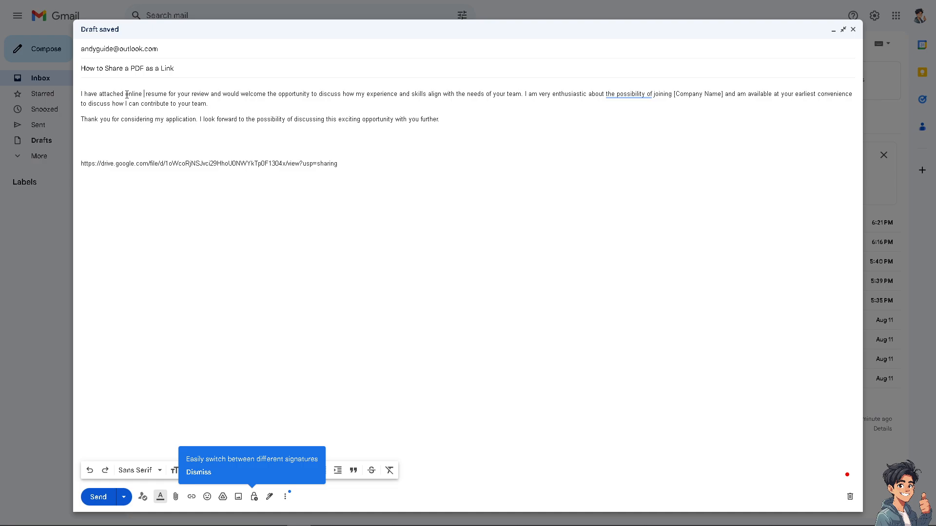
Step: Dismiss the signature tip and colour the Drive link blue
{"action": "left_click_drag", "start_coordinate": [337, 164], "coordinate": [65, 167]}
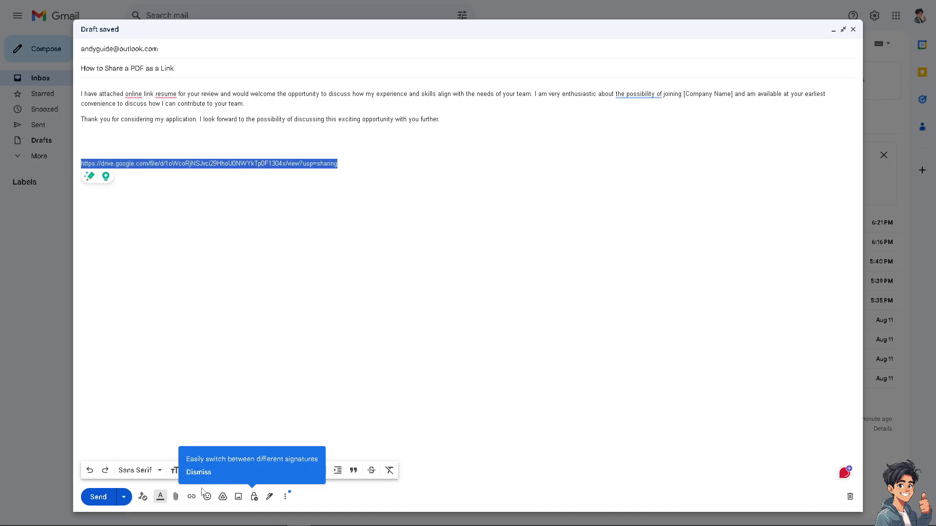
{"action": "left_click", "coordinate": [252, 467]}
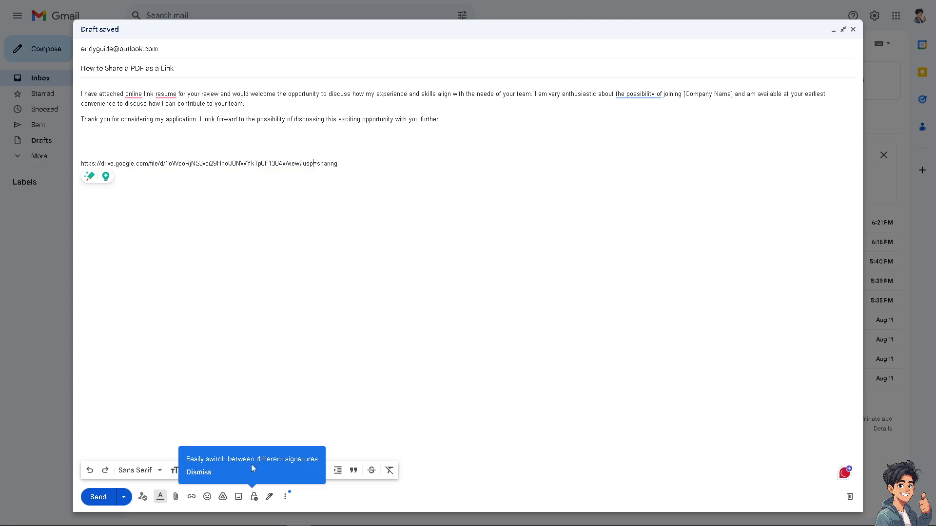
{"action": "left_click", "coordinate": [206, 473]}
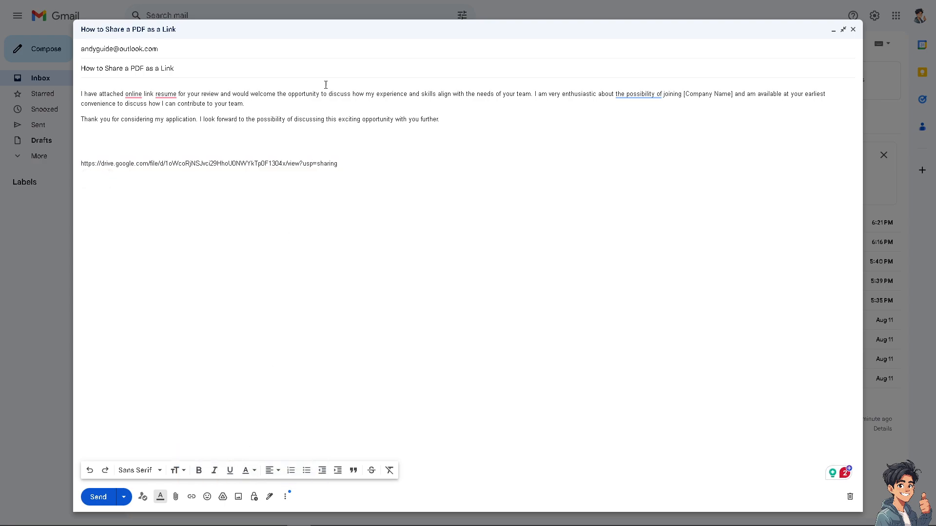
{"action": "left_click_drag", "start_coordinate": [341, 164], "coordinate": [89, 164]}
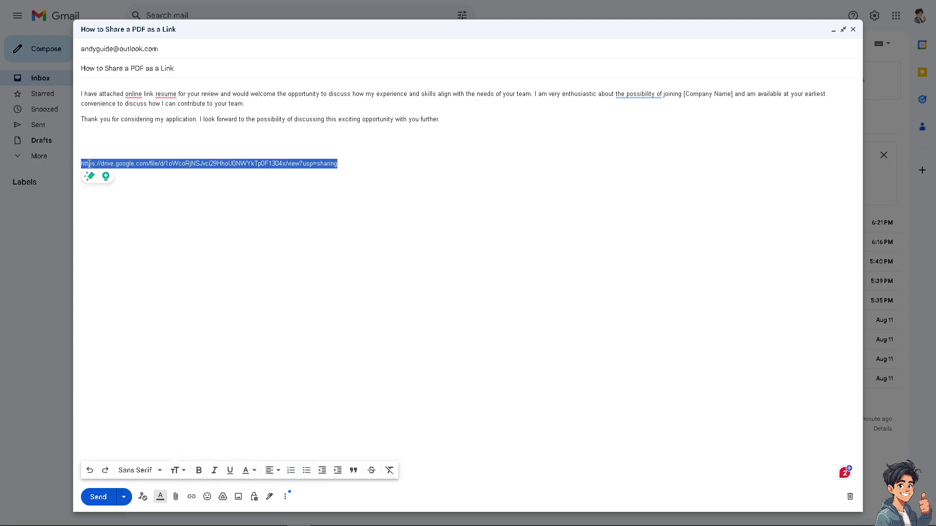
{"action": "left_click", "coordinate": [247, 471]}
{"action": "left_click", "coordinate": [231, 401]}
Step: Make the Drive link bold and underlined
{"action": "left_click", "coordinate": [247, 474]}
{"action": "left_click", "coordinate": [197, 474]}
{"action": "left_click", "coordinate": [247, 164]}
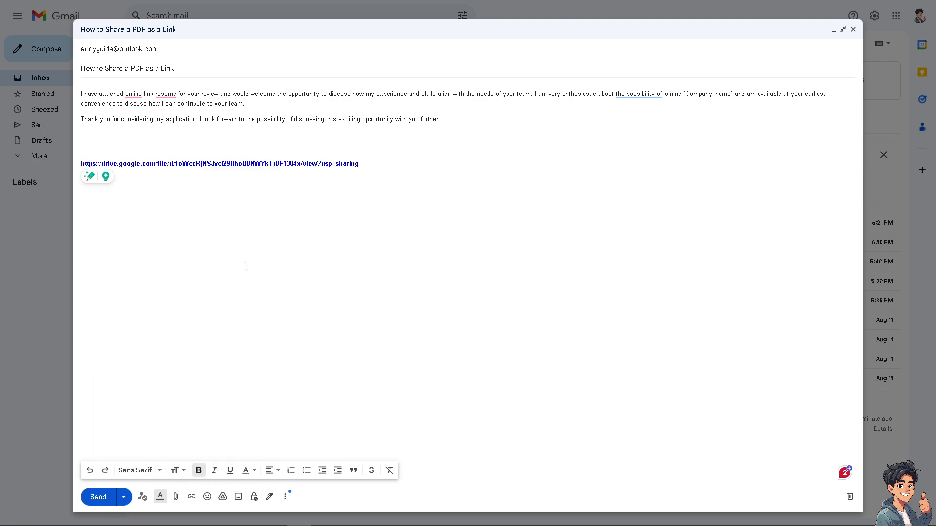
{"action": "left_click_drag", "start_coordinate": [359, 164], "coordinate": [45, 168]}
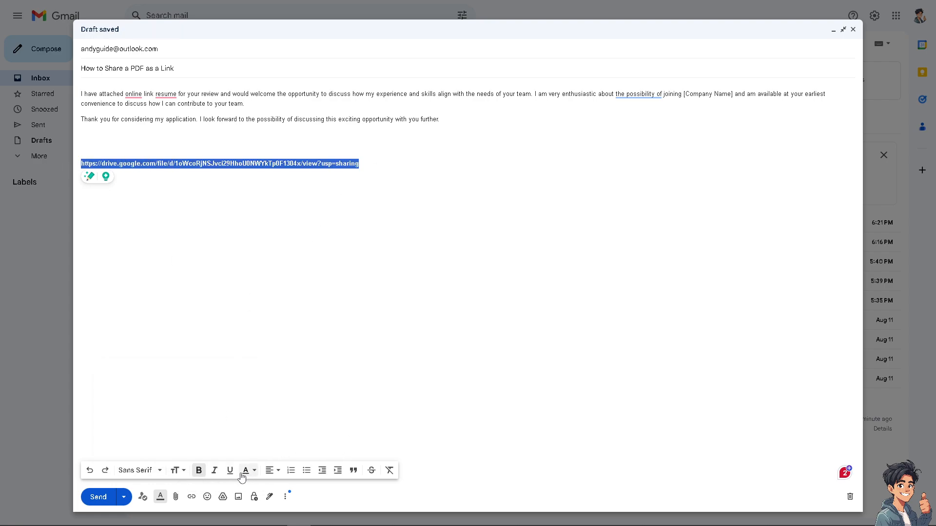
{"action": "left_click", "coordinate": [231, 472]}
{"action": "left_click", "coordinate": [304, 164]}
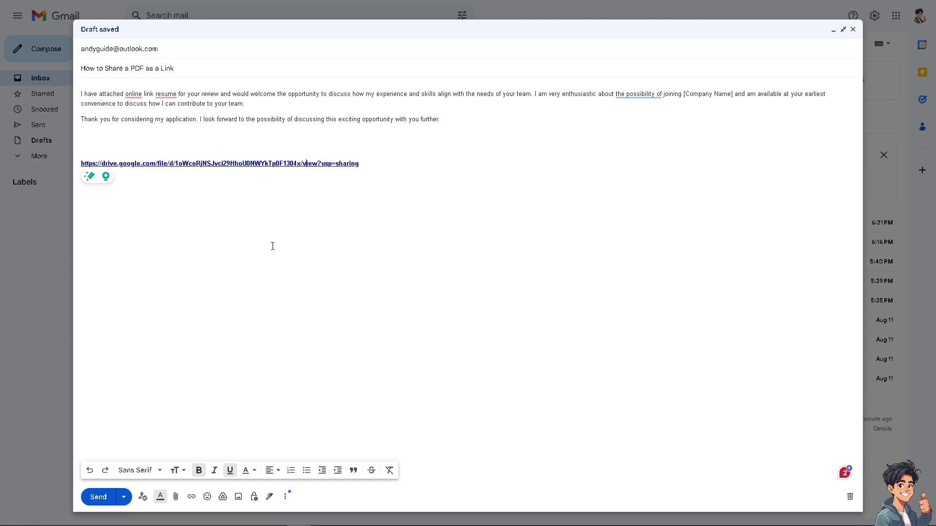
{"action": "left_click", "coordinate": [236, 140]}
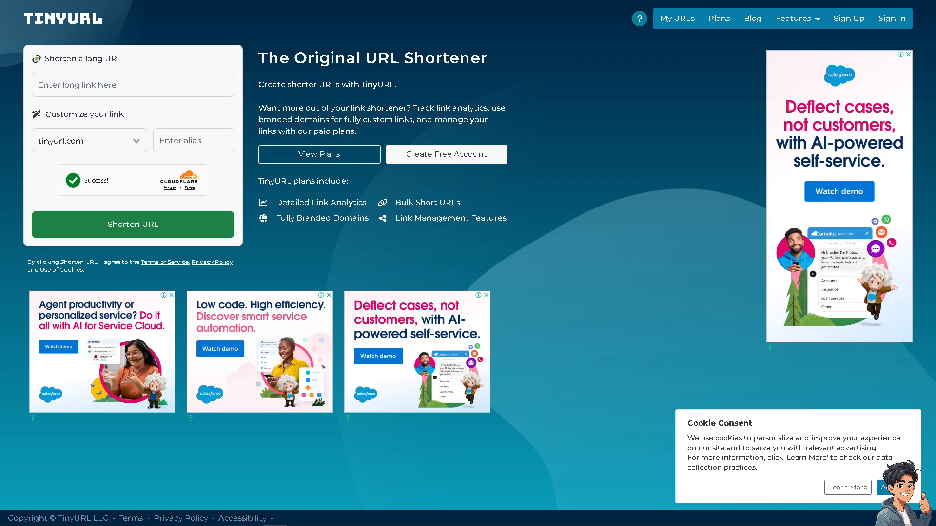
{"action": "left_click_drag", "start_coordinate": [0, 0], "coordinate": [0, 0]}
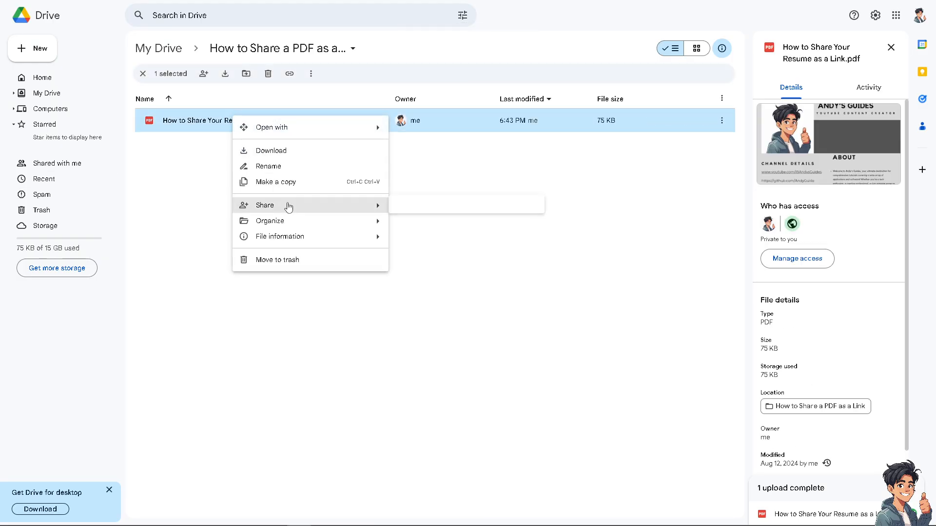
{"action": "left_click", "coordinate": [414, 224]}
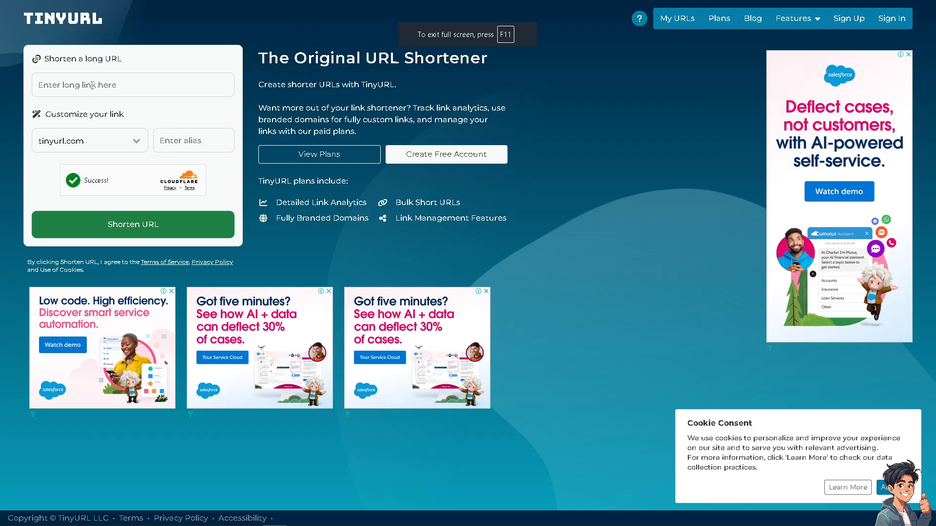
{"action": "left_click", "coordinate": [93, 86]}
{"action": "key", "text": "ctrl+v"}
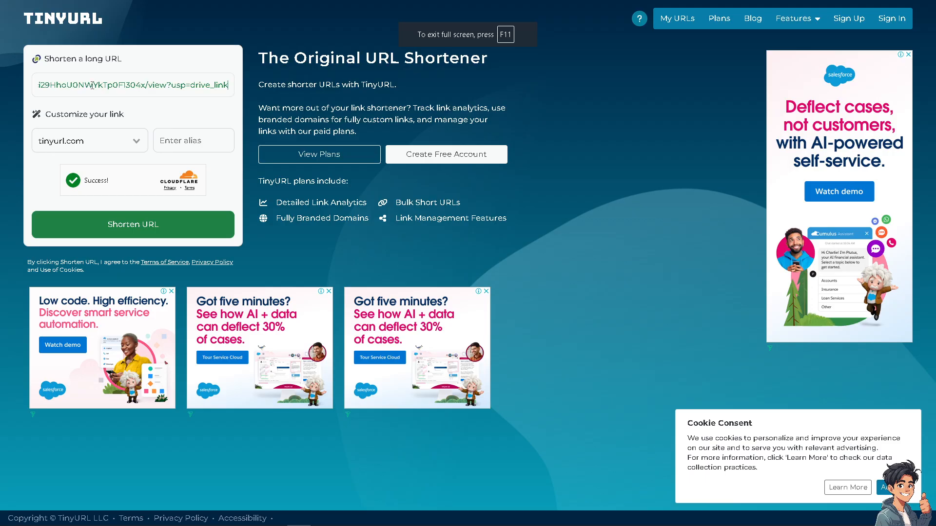
{"action": "left_click", "coordinate": [103, 225]}
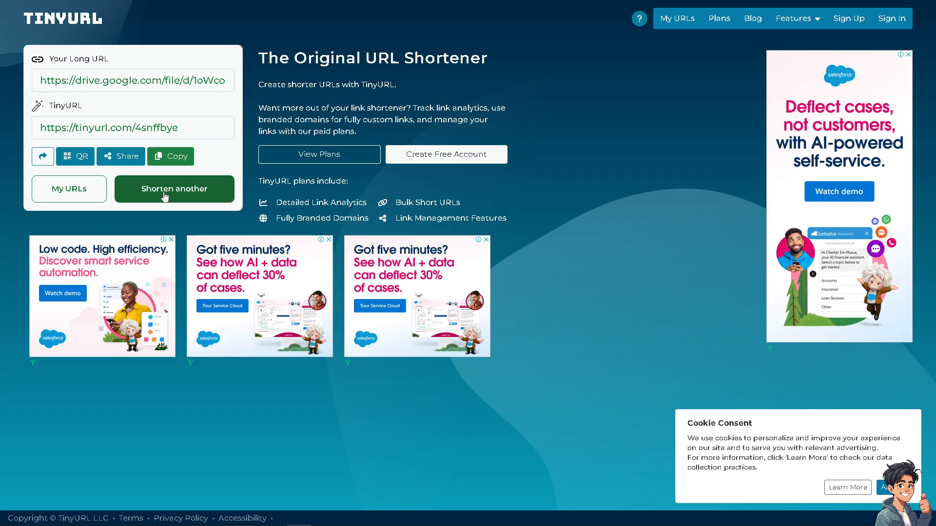
{"action": "left_click_drag", "start_coordinate": [192, 129], "coordinate": [28, 135]}
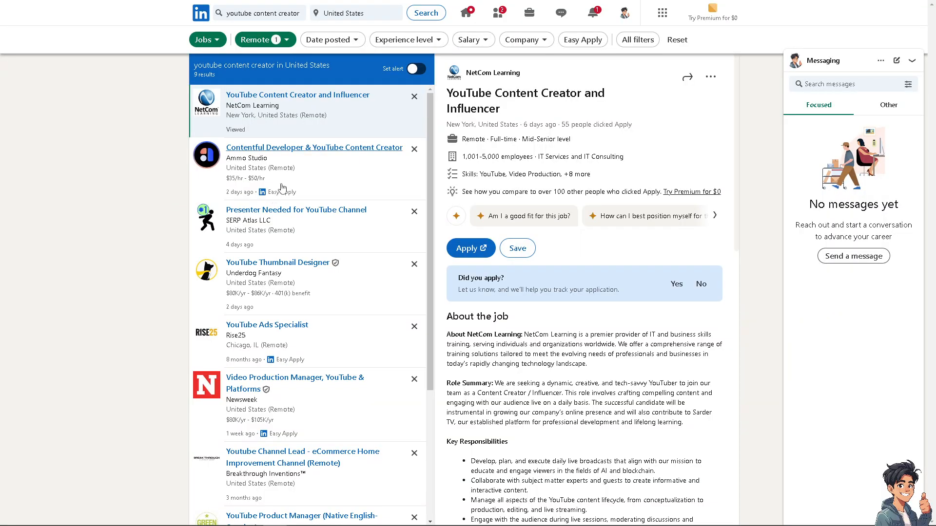
Step: Open Ammo Studio's Contentful Developer & YouTube Content Creator job, check fit, begin Easy Apply, then close it
{"action": "left_click", "coordinate": [301, 149]}
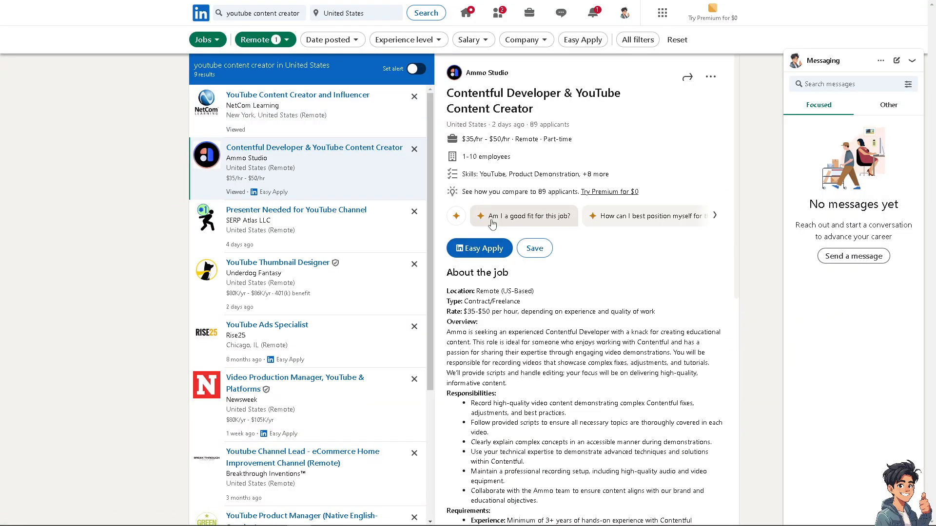
{"action": "left_click", "coordinate": [491, 218]}
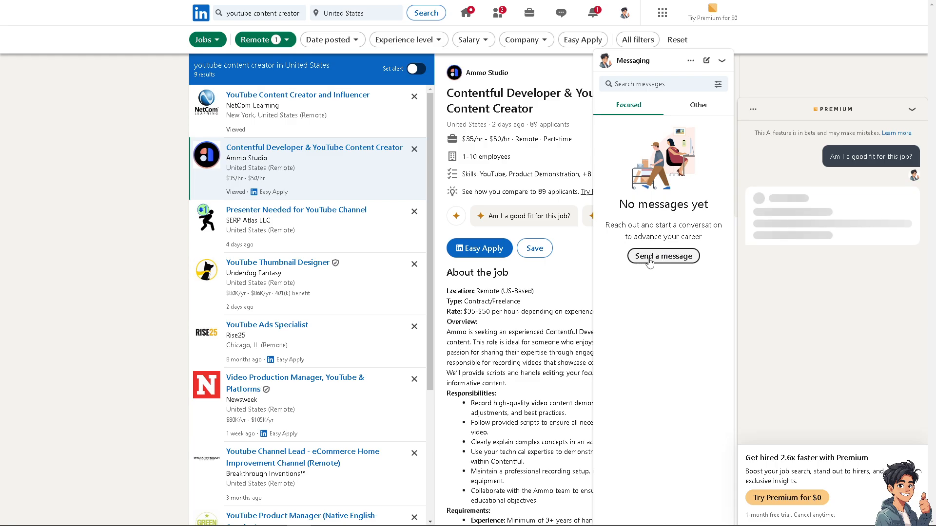
{"action": "left_click", "coordinate": [477, 252]}
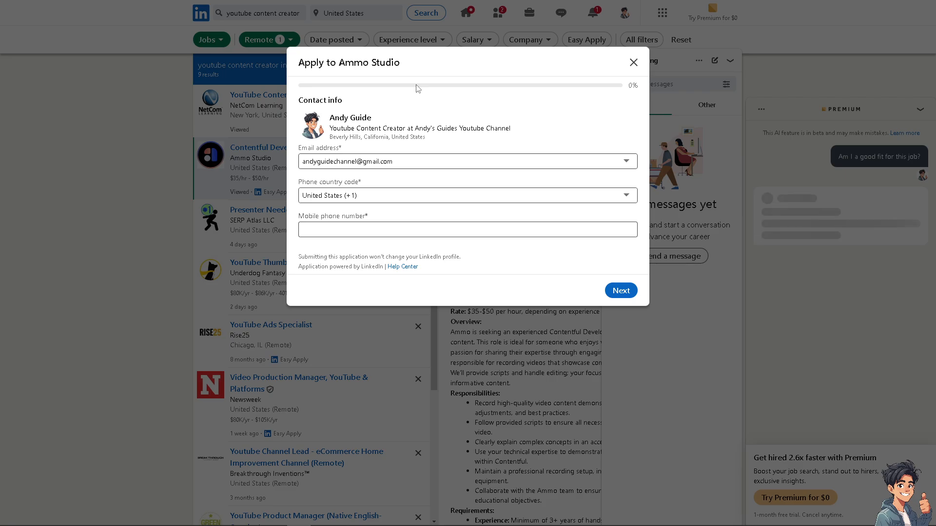
{"action": "left_click", "coordinate": [633, 62]}
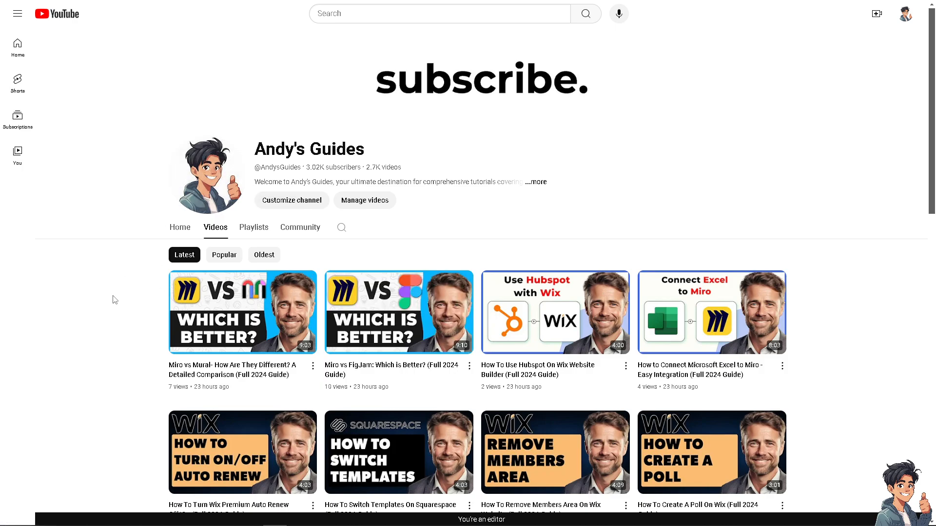
{"action": "mouse_move", "coordinate": [445, 93]}
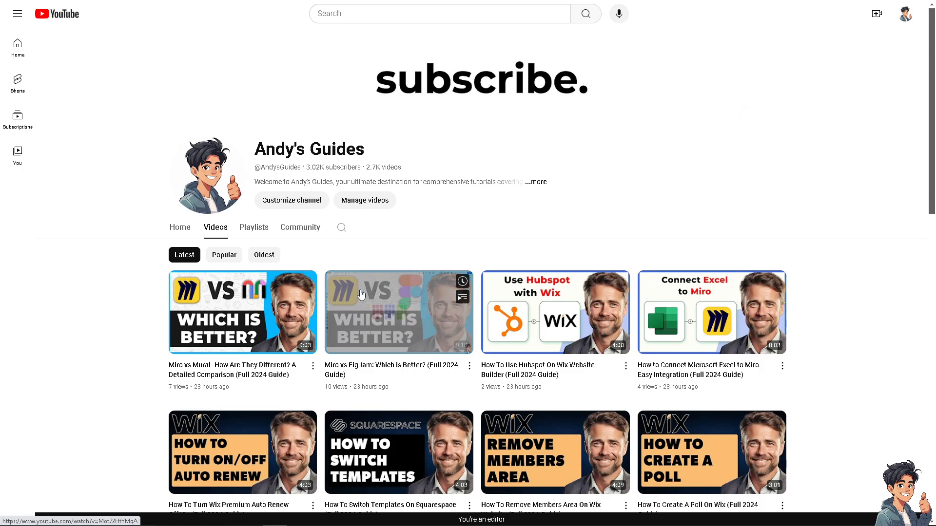
{"action": "scroll", "coordinate": [344, 315], "scroll_direction": "down", "scroll_amount": 10}
{"action": "scroll", "coordinate": [343, 315], "scroll_direction": "down", "scroll_amount": 6}
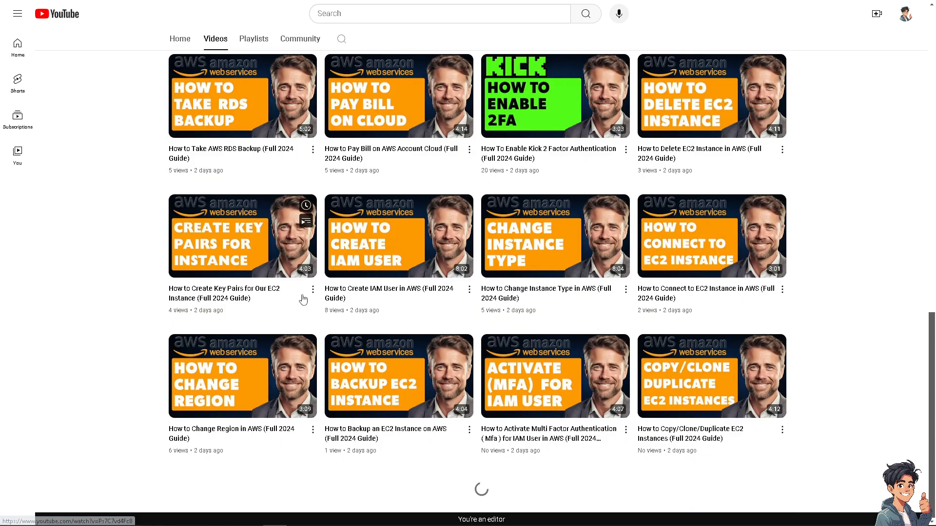
{"action": "scroll", "coordinate": [155, 243], "scroll_direction": "down", "scroll_amount": 3}
{"action": "scroll", "coordinate": [155, 242], "scroll_direction": "down", "scroll_amount": 10}
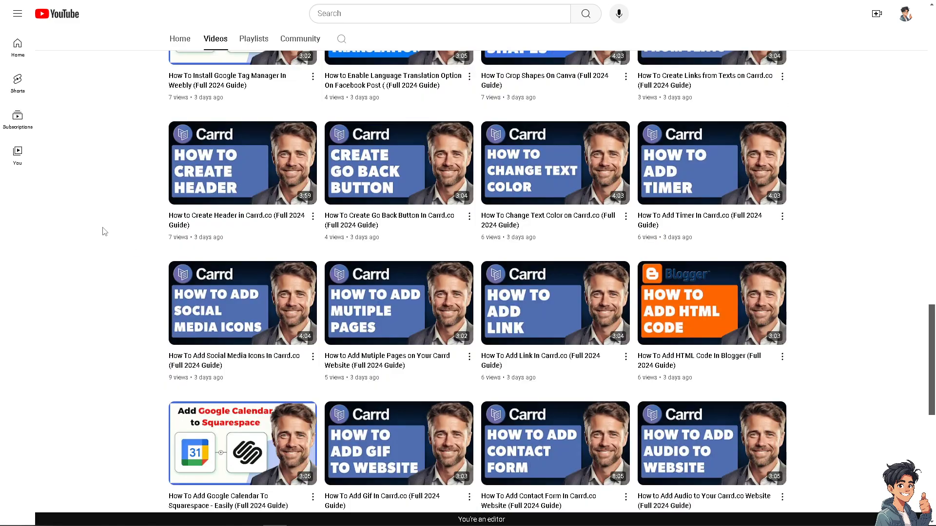